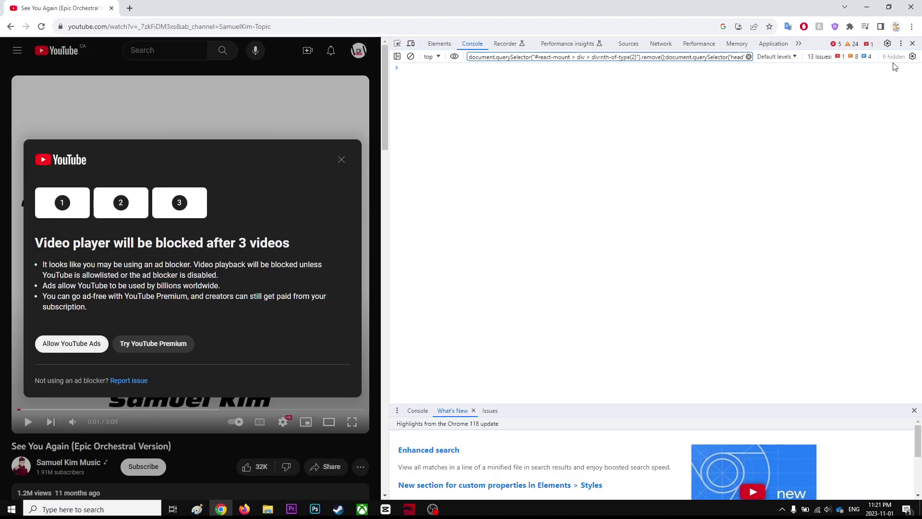
# Close DevTools and dismiss YouTube's ad-blocker warning covering the video
pyautogui.click(912, 43)
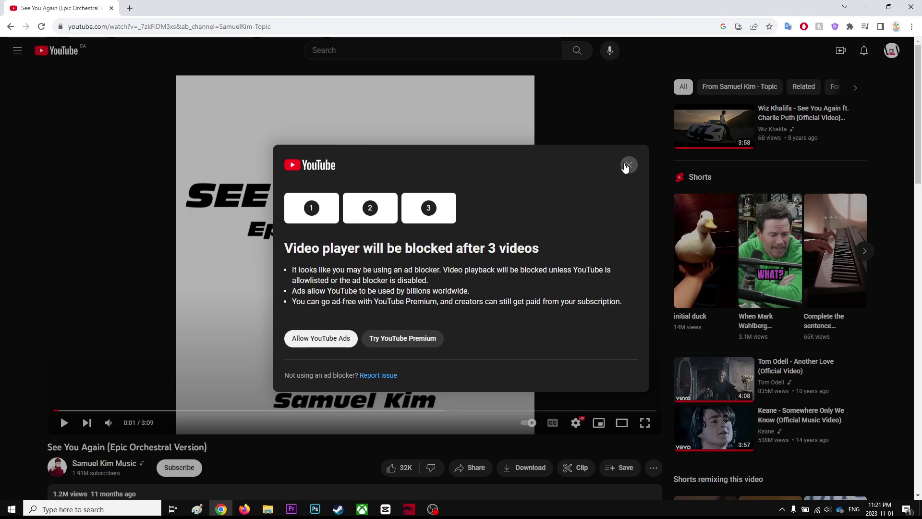
pyautogui.click(628, 167)
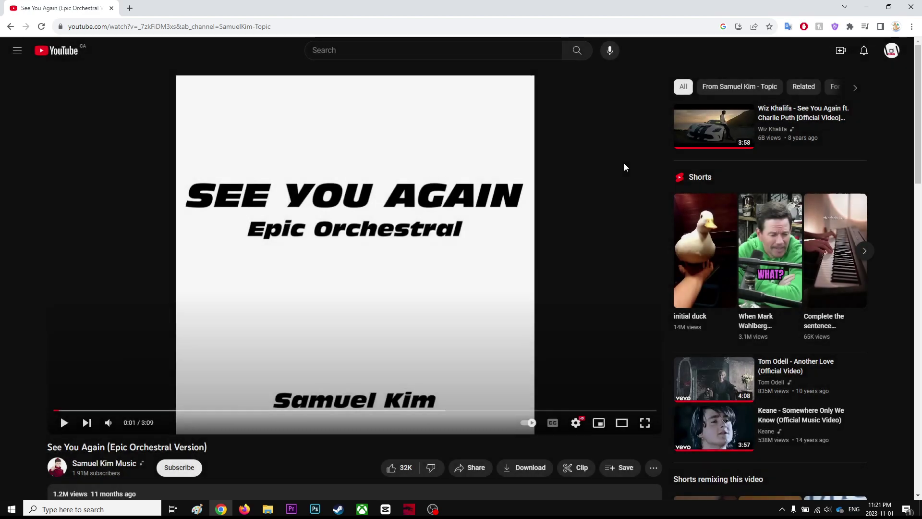
# In a new tab, load the pasted Youtube Adblock store URL and install it, accepting the caution warning
pyautogui.click(130, 8)
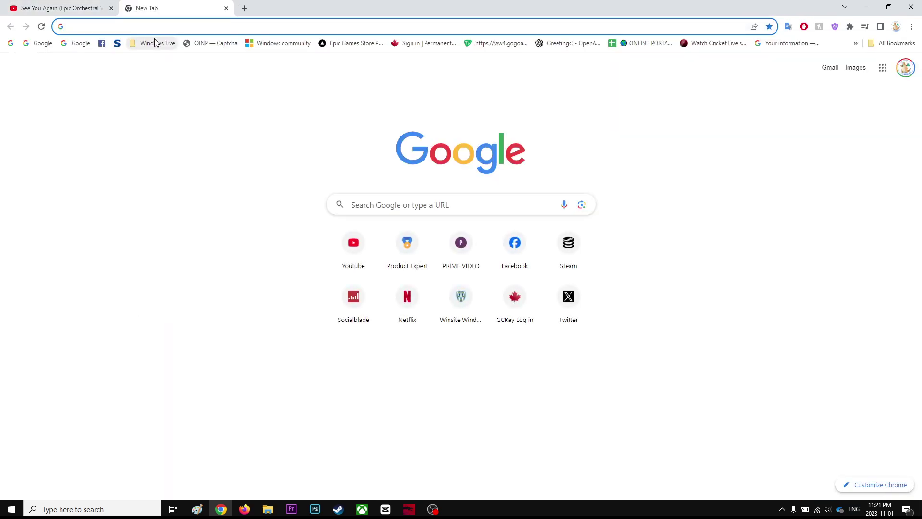
pyautogui.write('https://chrome.google.com/webstore/detail/youtube-adblock/kfcdniokcciaeklbdeggjpnefacboinb')
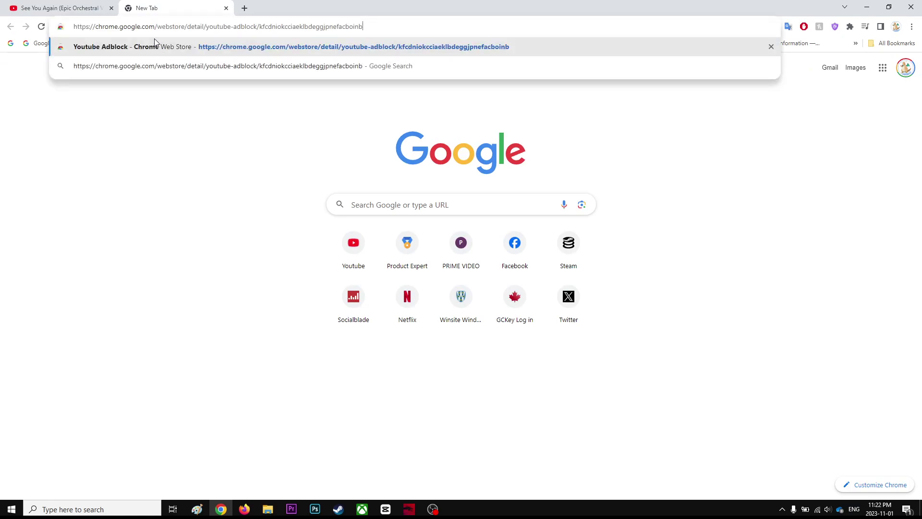
pyautogui.press('Return')
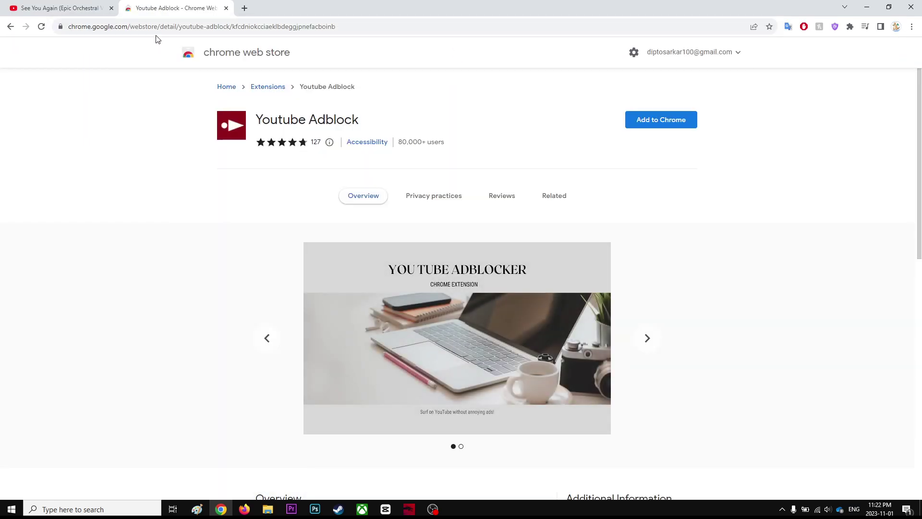
pyautogui.click(640, 121)
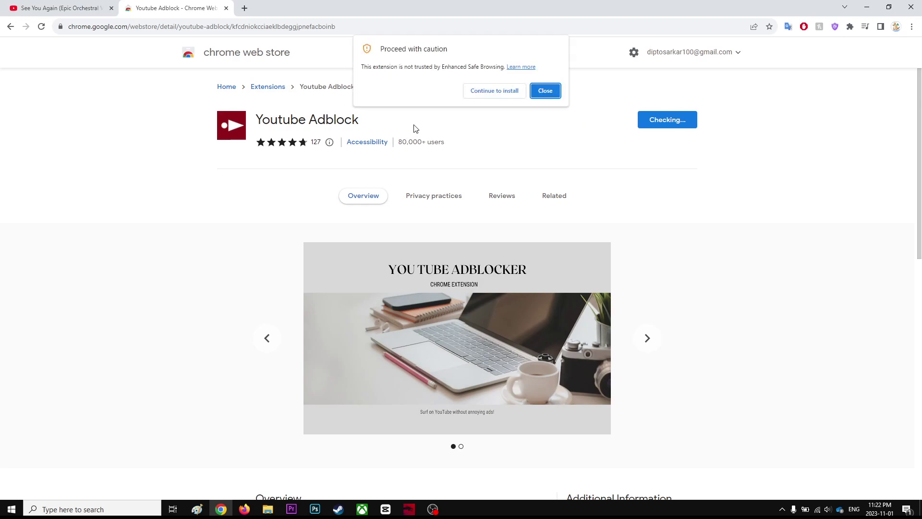
pyautogui.click(491, 96)
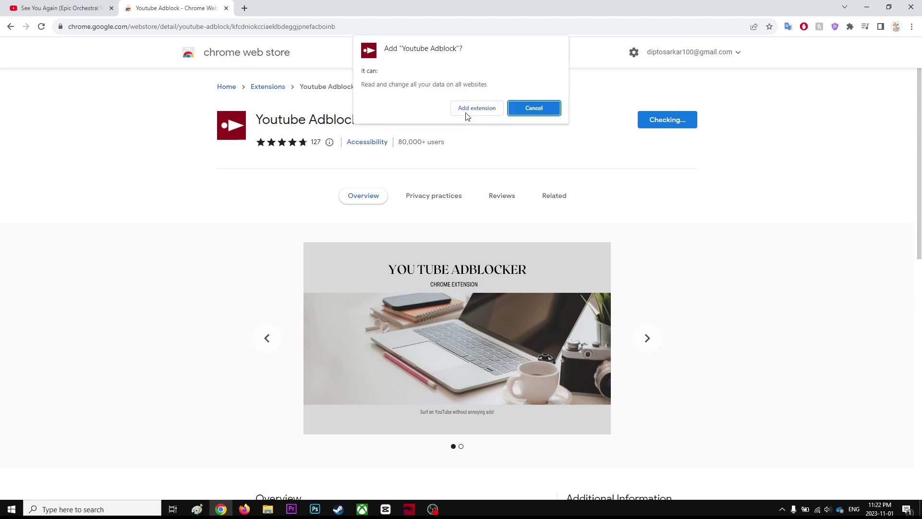
pyautogui.click(466, 112)
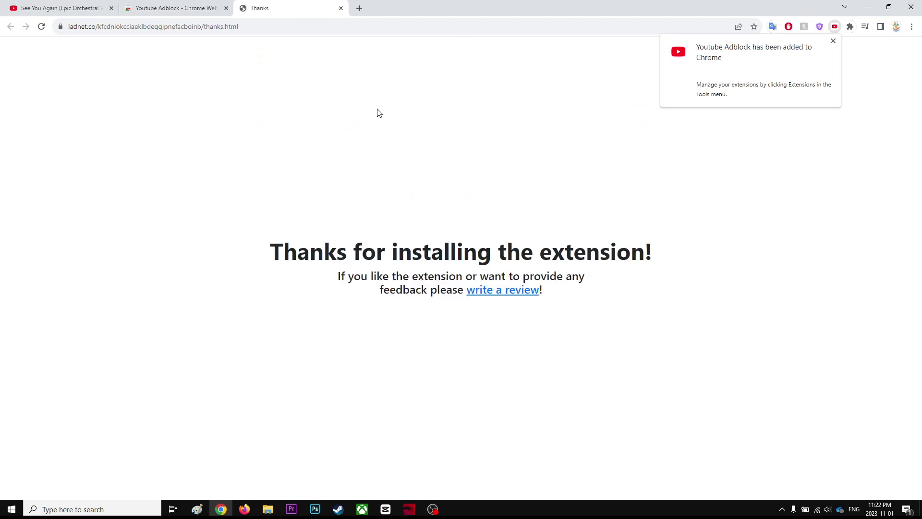
# Close the thanks page and read Youtube Adblock's reviews, including 'working perfectly' and 'works as of 26/10'
pyautogui.click(163, 8)
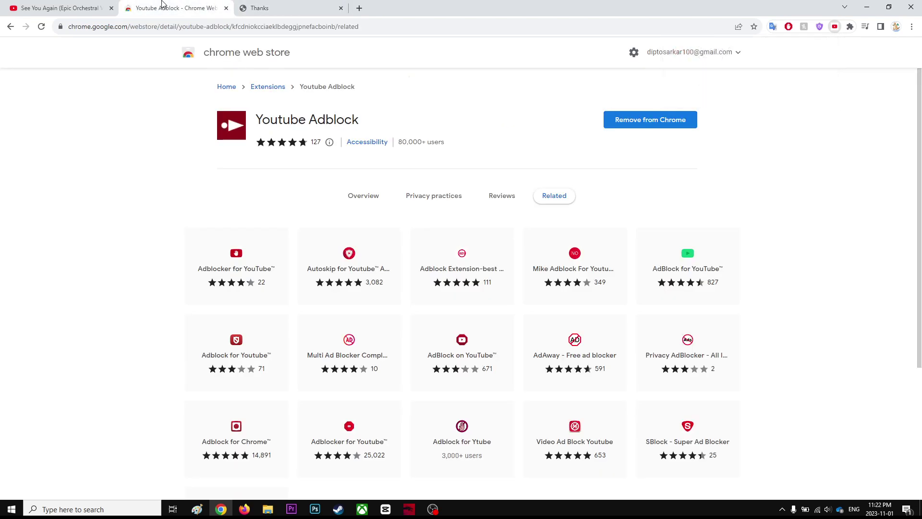
pyautogui.click(340, 7)
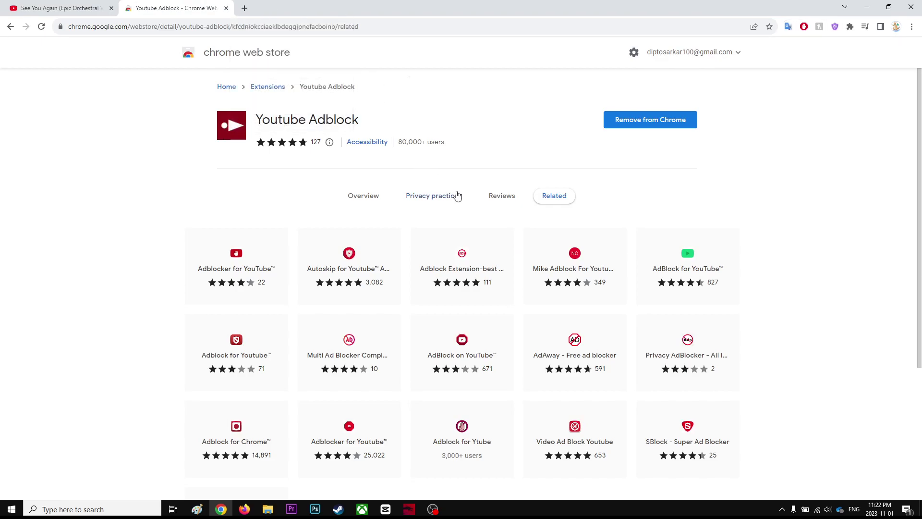
pyautogui.click(495, 201)
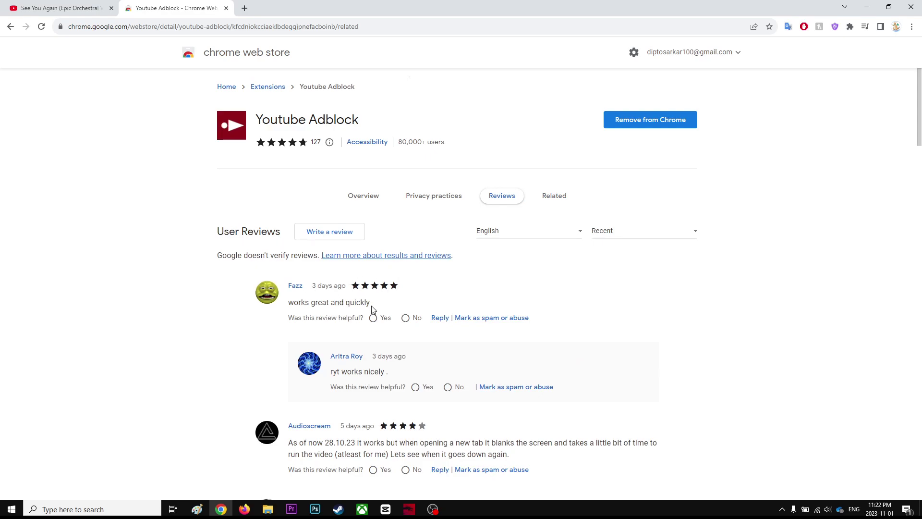
pyautogui.moveTo(370, 303); pyautogui.dragTo(294, 304)
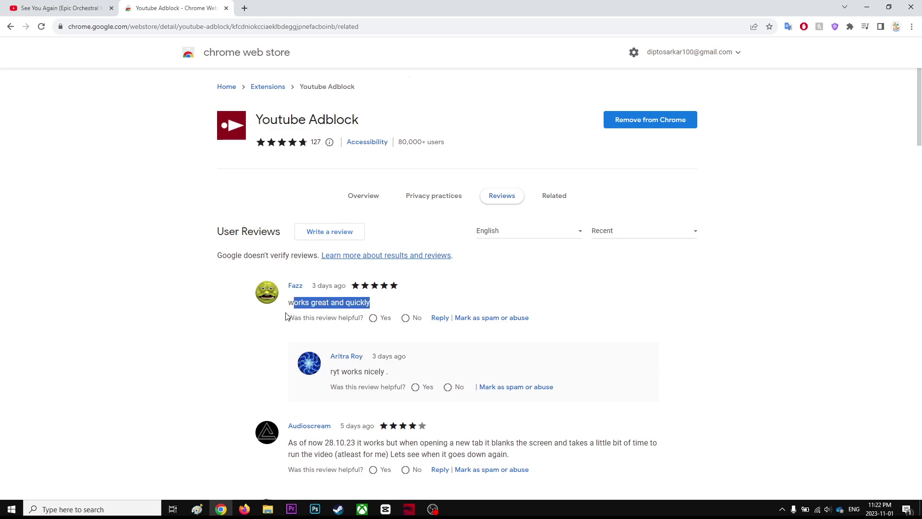
pyautogui.scroll(-2, 289, 318)
pyautogui.scroll(-2, 288, 314)
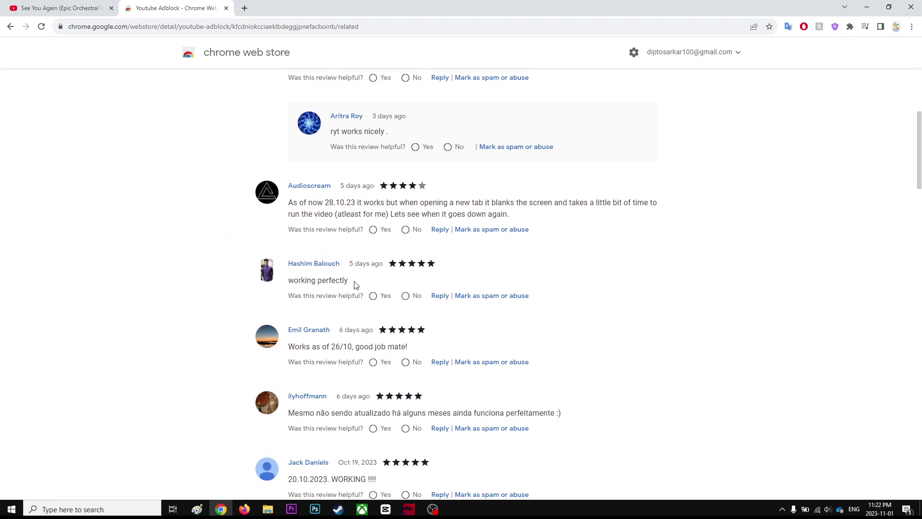
pyautogui.moveTo(354, 286); pyautogui.dragTo(359, 324)
pyautogui.moveTo(418, 348); pyautogui.dragTo(190, 333)
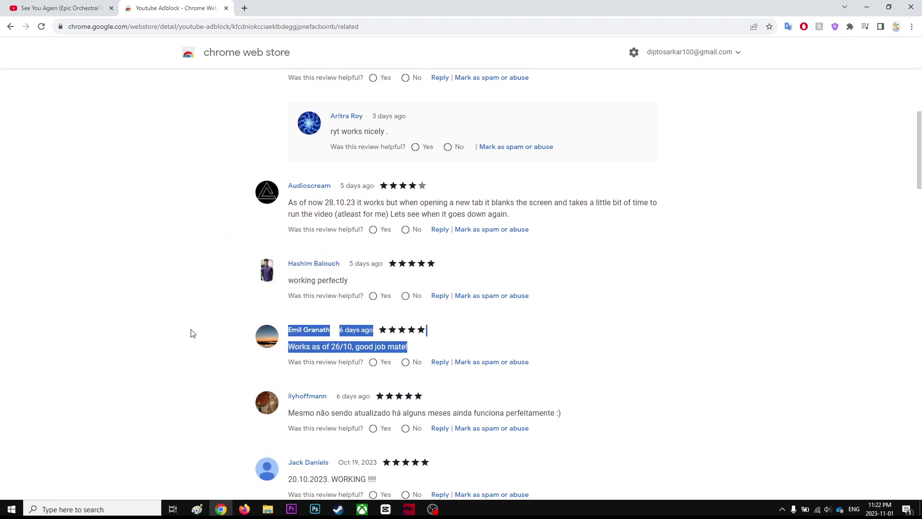
pyautogui.scroll(1, 212, 313)
pyautogui.scroll(2, 212, 313)
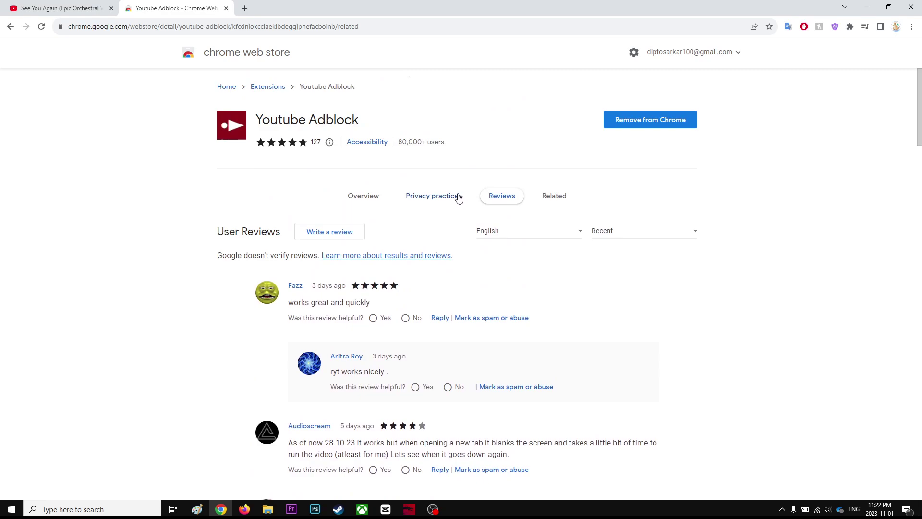
# Browse the overview screenshots, then view Youtube Adblock's privacy practices
pyautogui.click(372, 198)
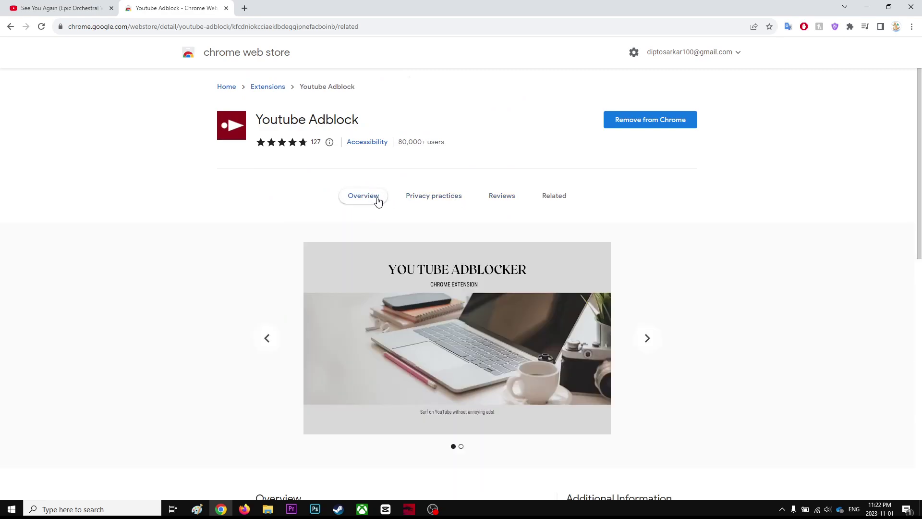
pyautogui.click(646, 339)
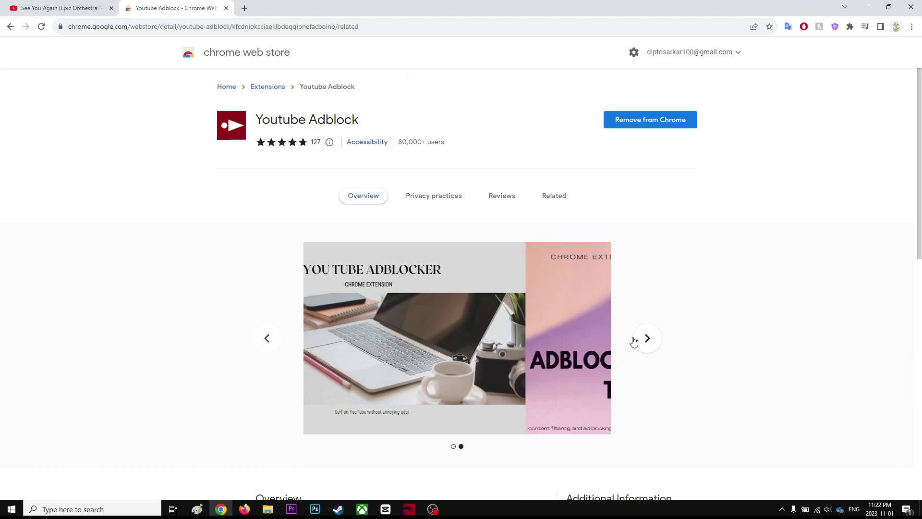
pyautogui.click(425, 198)
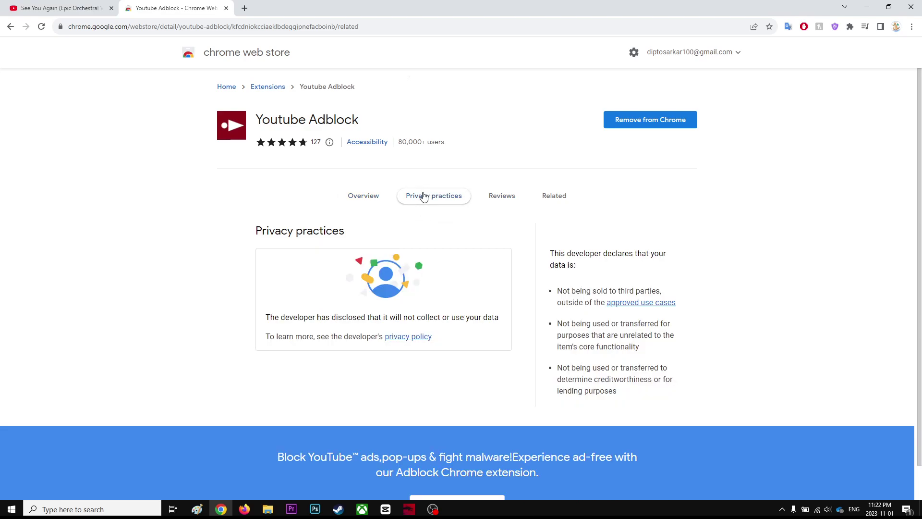
# Search the Chrome Web Store for 'youtube adblock'
pyautogui.click(266, 86)
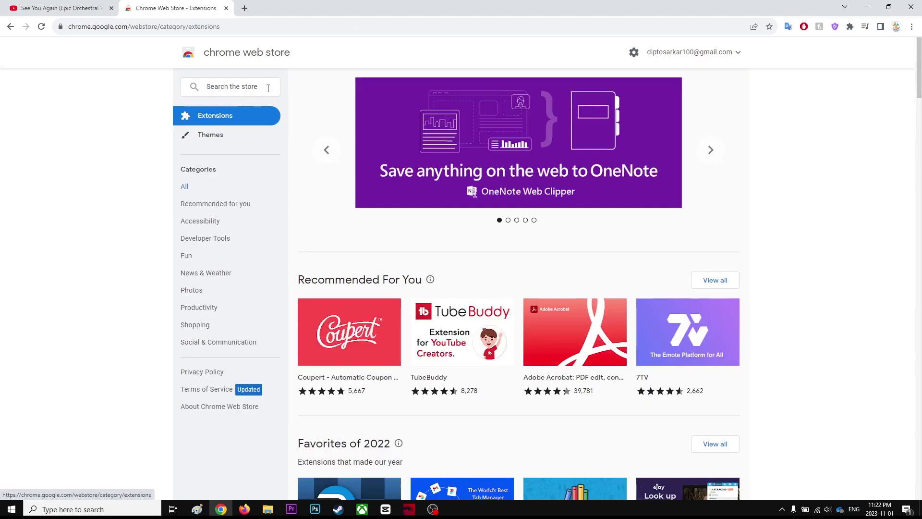
pyautogui.click(241, 85)
pyautogui.write('y')
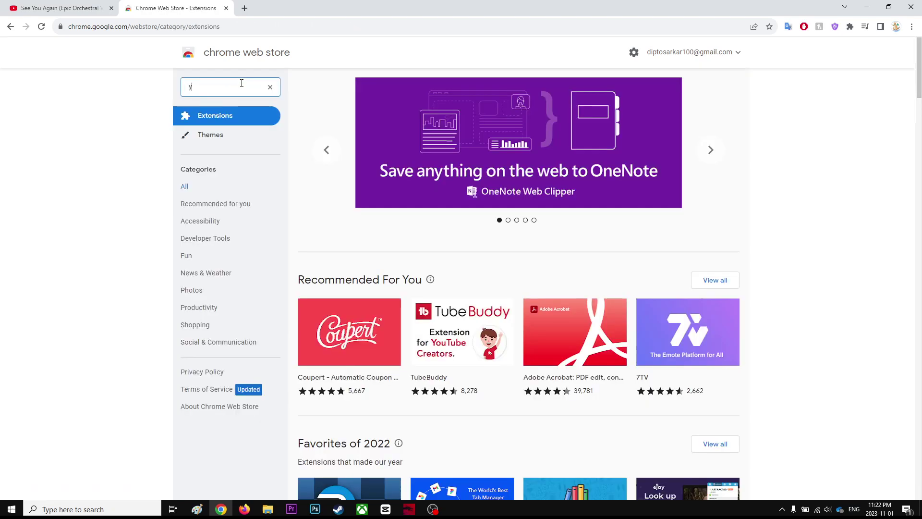
pyautogui.write('outube')
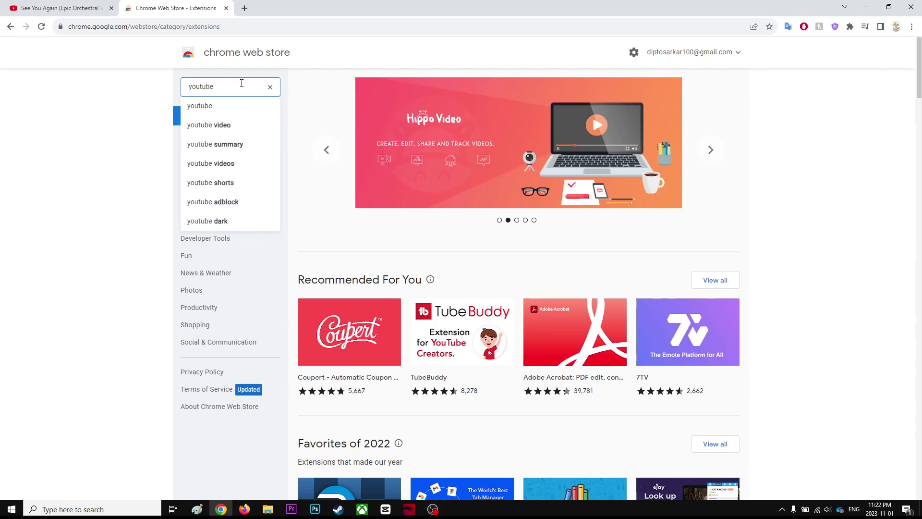
pyautogui.write(' adblock')
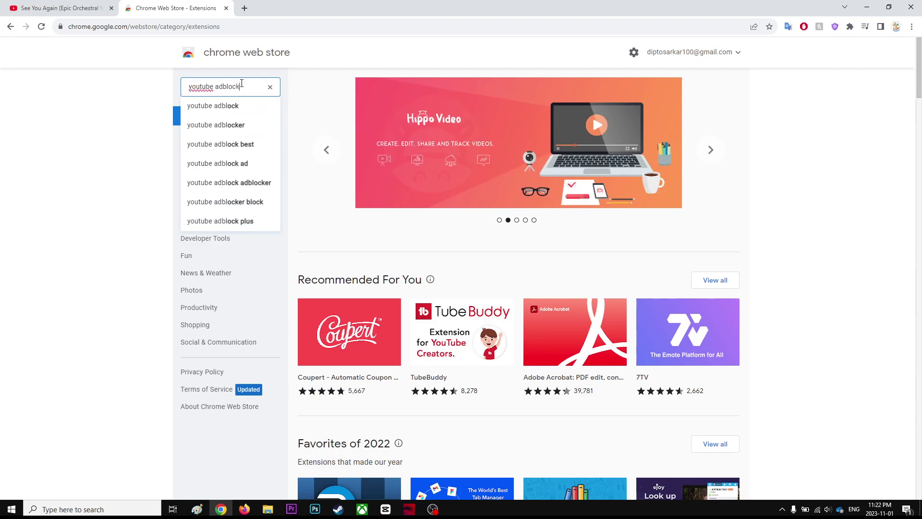
pyautogui.press('Return')
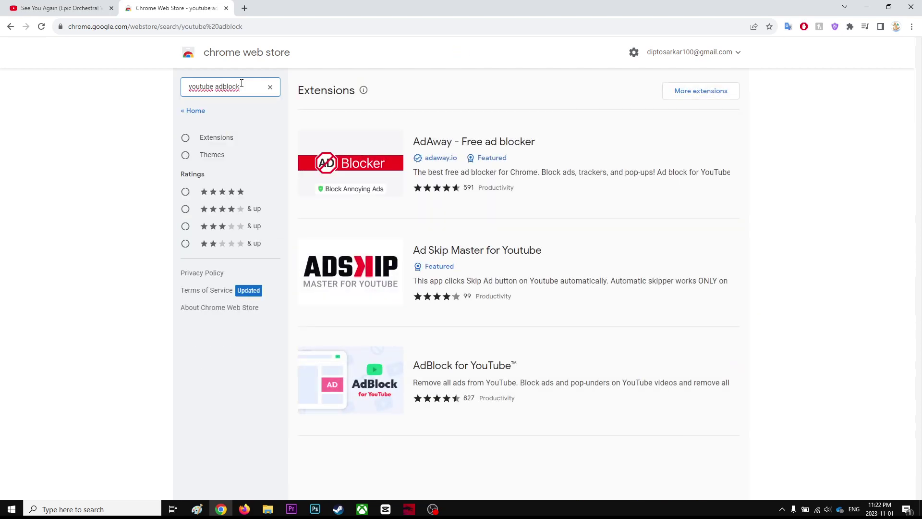
# Read AdAway - Free ad blocker's user reviews and return to the results
pyautogui.click(471, 140)
pyautogui.click(477, 211)
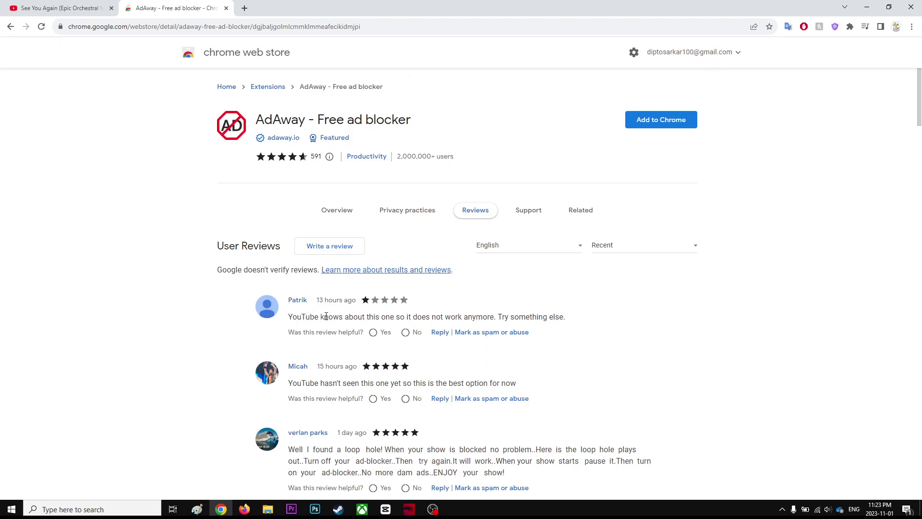
pyautogui.click(9, 29)
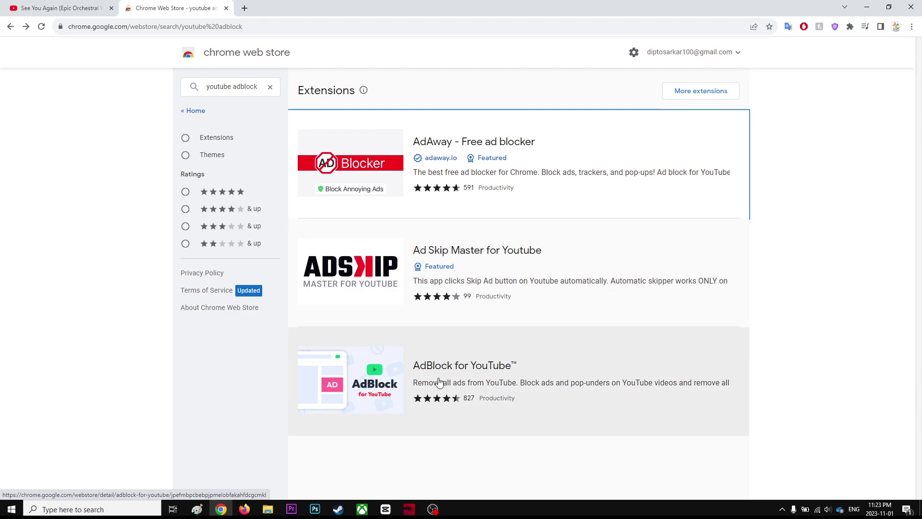
# Open AdBlock for YouTube's reviews and highlight the 'Contains malware' review
pyautogui.click(474, 369)
pyautogui.click(502, 196)
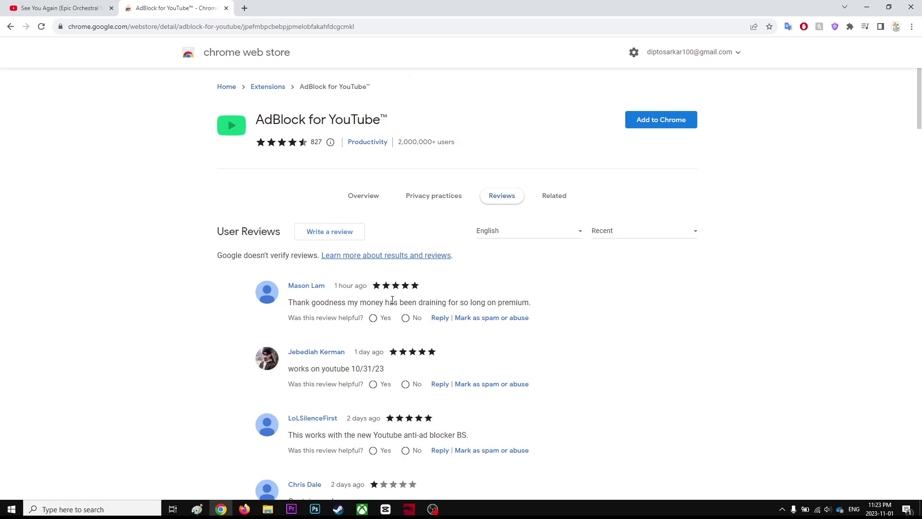
pyautogui.scroll(-2, 389, 292)
pyautogui.scroll(2, 392, 278)
pyautogui.scroll(-2, 314, 389)
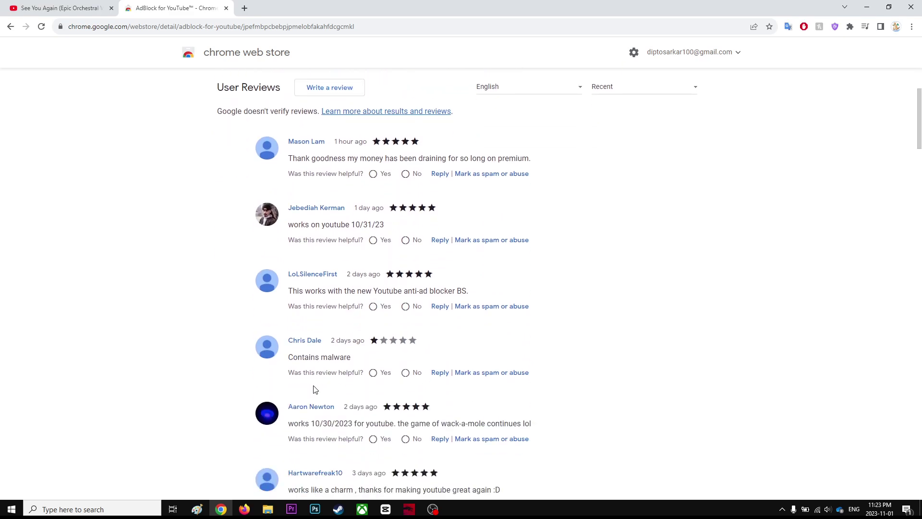
pyautogui.moveTo(353, 362); pyautogui.dragTo(288, 359)
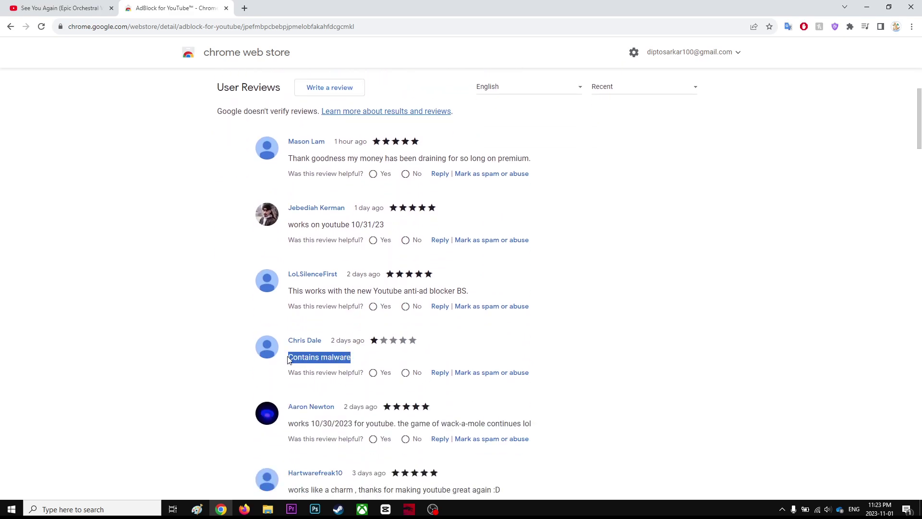
pyautogui.click(175, 361)
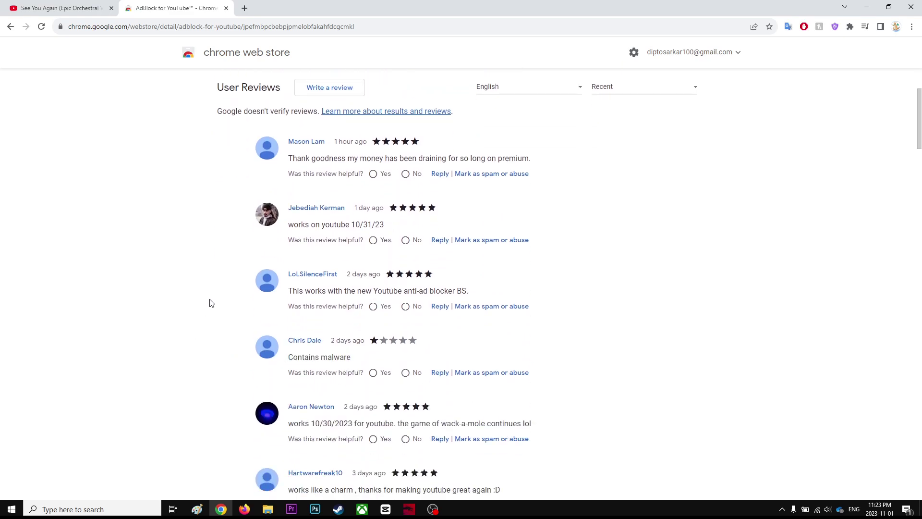
pyautogui.scroll(1, 210, 303)
# Highlight the '1 hour ago' date, title and page address, then switch to OBS Studio
pyautogui.moveTo(330, 241); pyautogui.dragTo(370, 241)
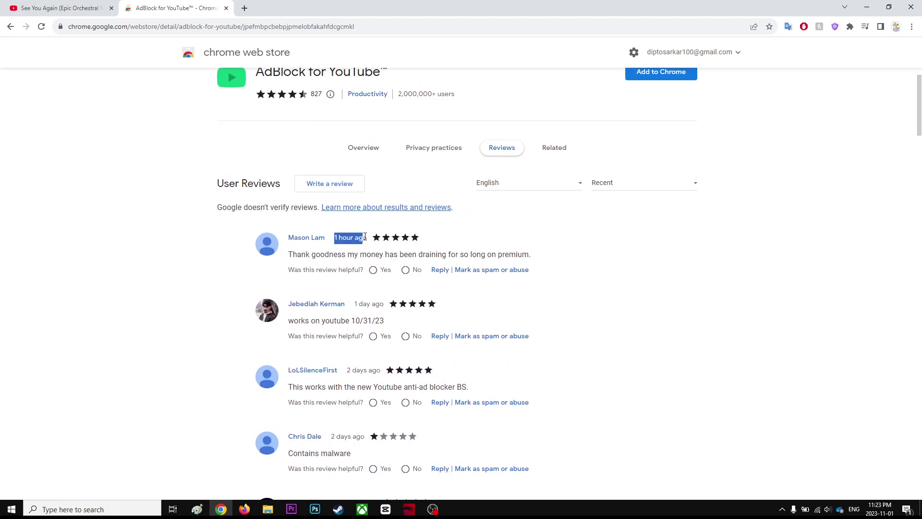
pyautogui.scroll(1, 257, 225)
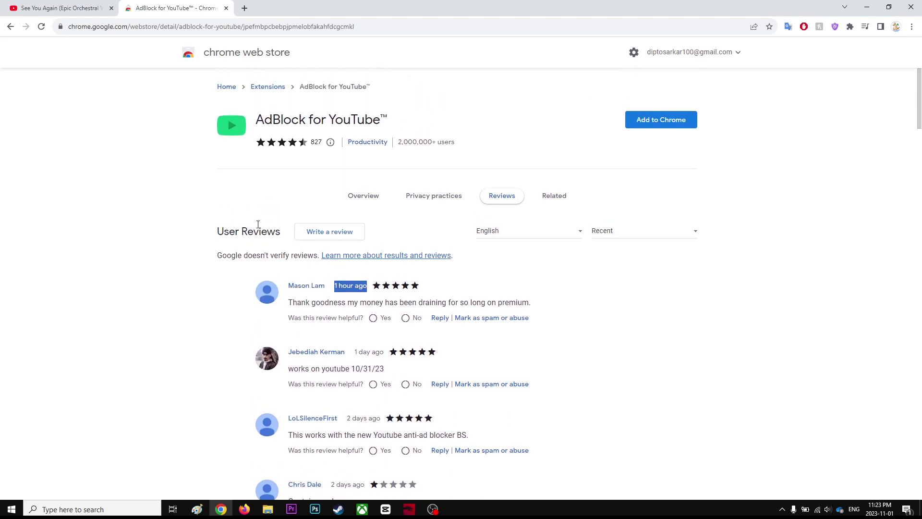
pyautogui.moveTo(397, 119); pyautogui.dragTo(252, 118)
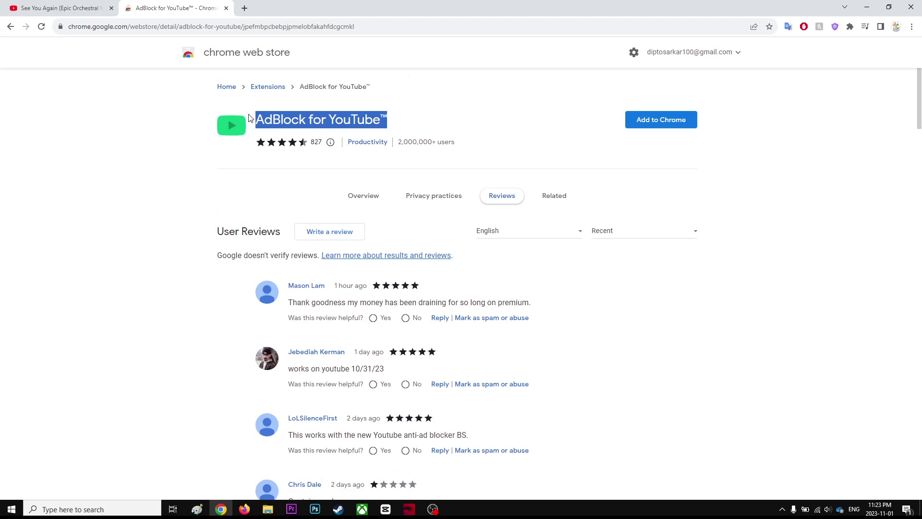
pyautogui.click(285, 25)
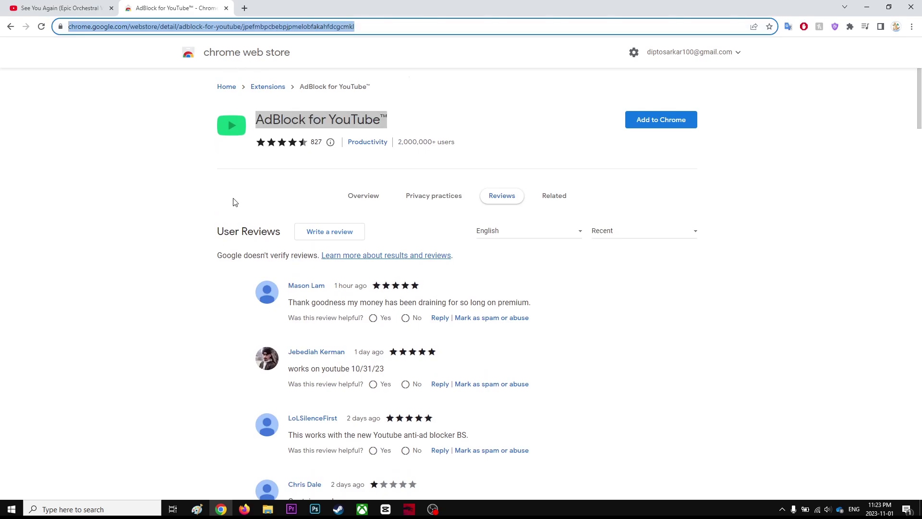
pyautogui.moveTo(432, 510)
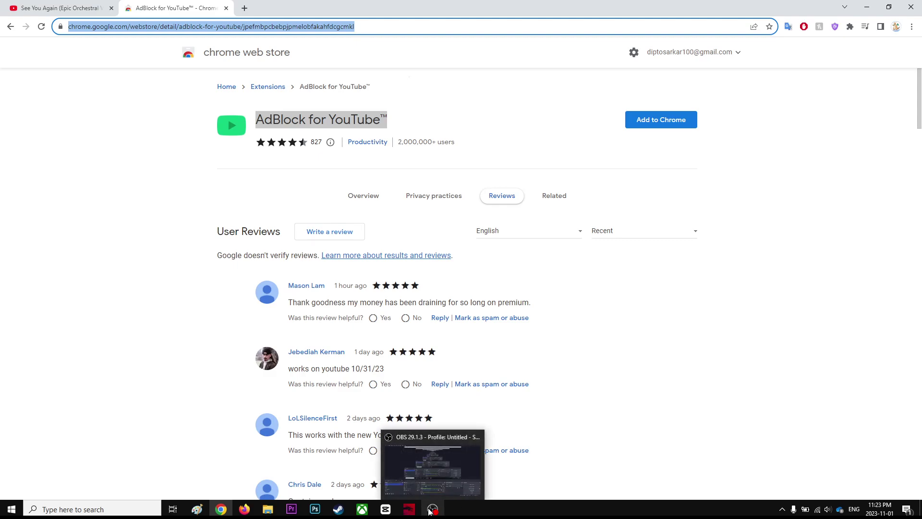
pyautogui.click(438, 462)
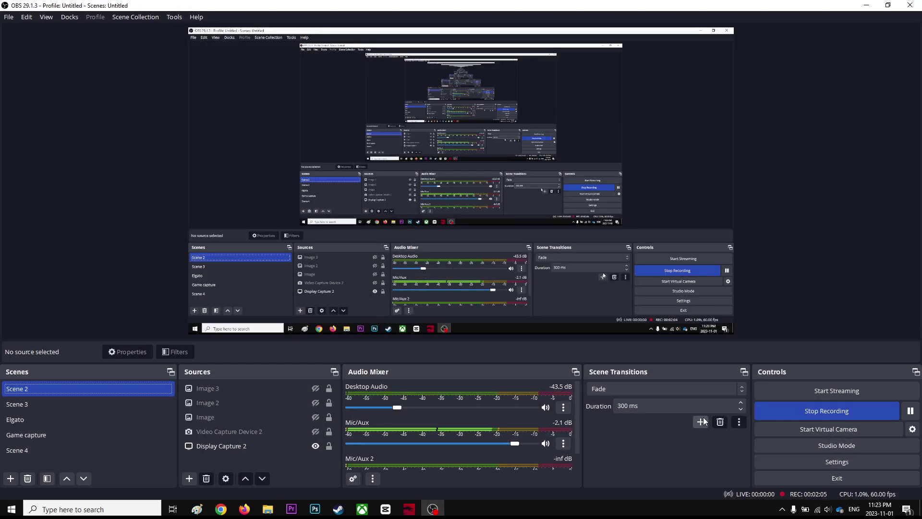